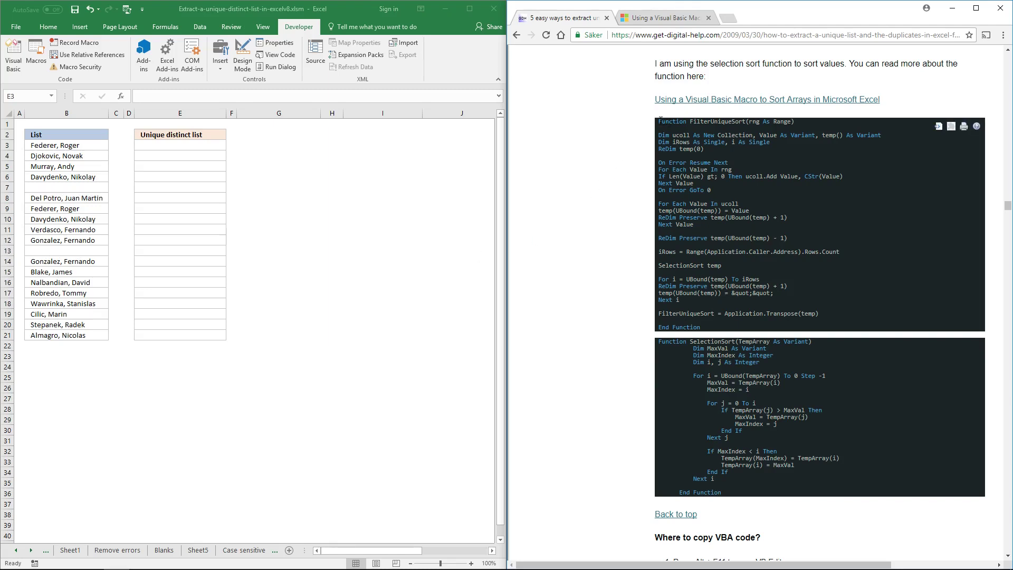
Select the FilterUniqueSort and SelectionSort code on the web page, then return to Excel.
{"action": "mouse_move", "coordinate": [660, 120]}
{"action": "left_mouse_down"}
{"action": "mouse_move", "coordinate": [713, 425]}
{"action": "mouse_move", "coordinate": [737, 495]}
{"action": "left_mouse_up"}
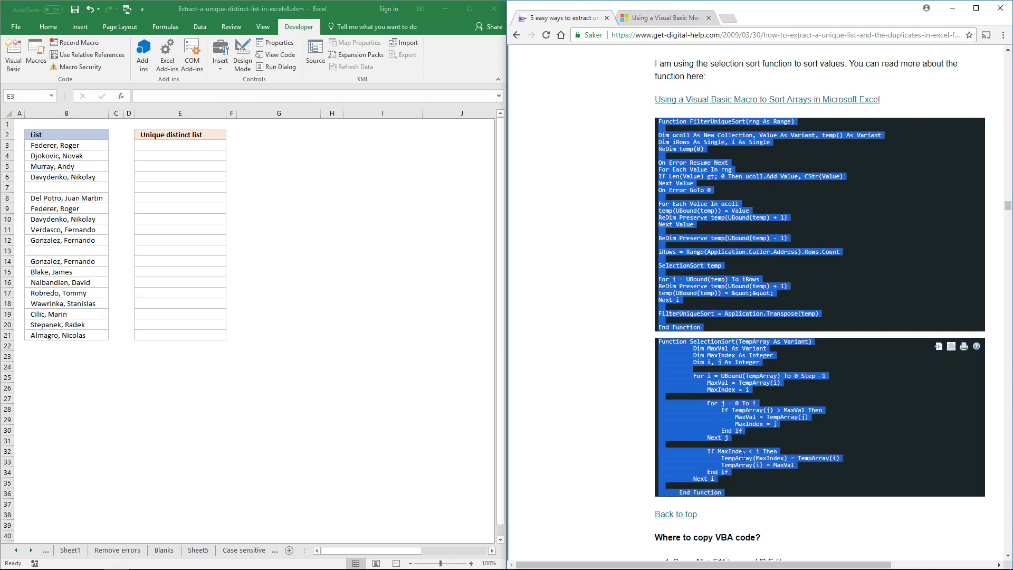
{"action": "left_click", "coordinate": [211, 8]}
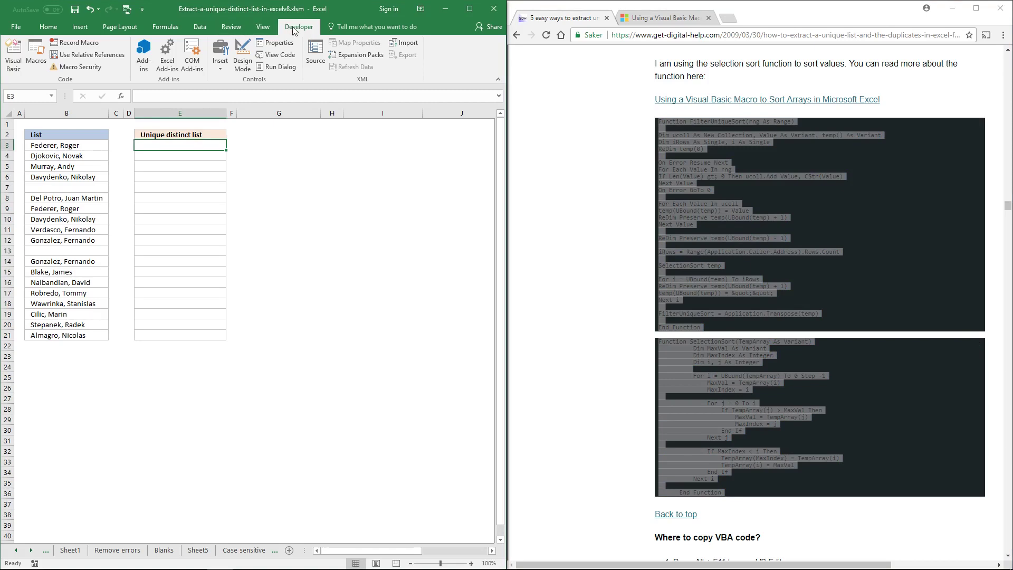
In the Visual Basic editor, insert a new module into the workbook's VBAProject.
{"action": "left_click", "coordinate": [23, 69]}
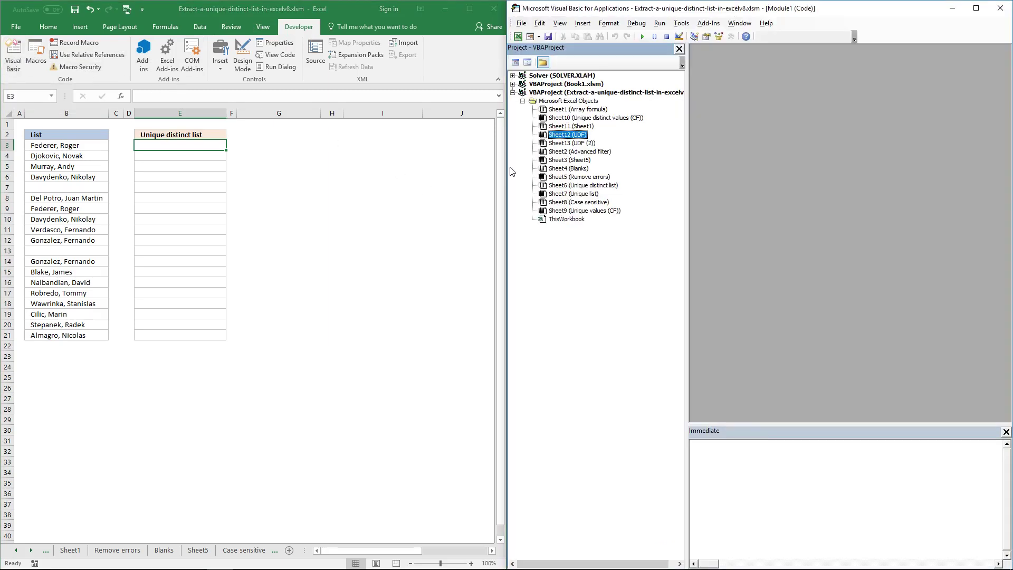
{"action": "left_click", "coordinate": [572, 93]}
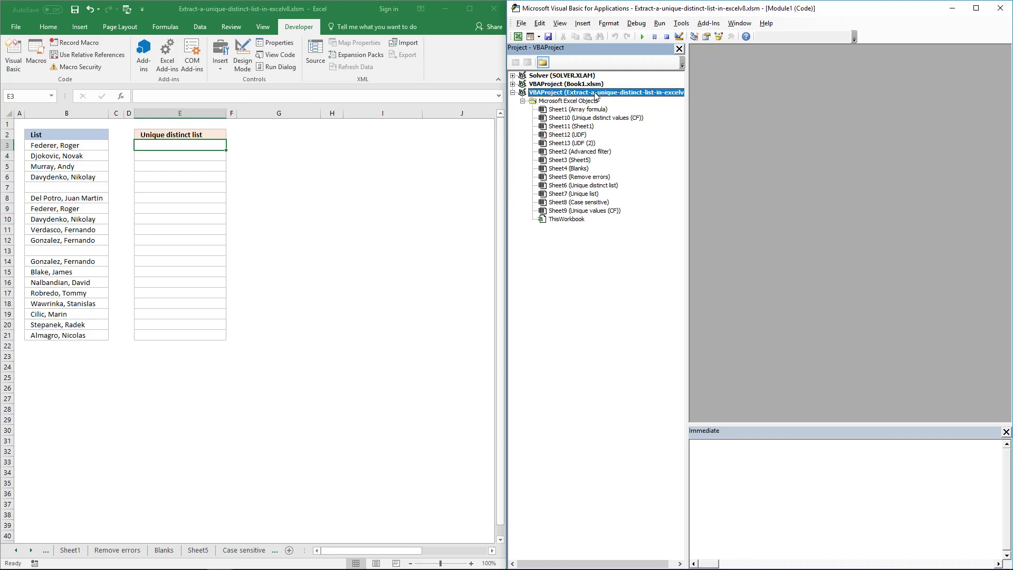
{"action": "right_click", "coordinate": [597, 97]}
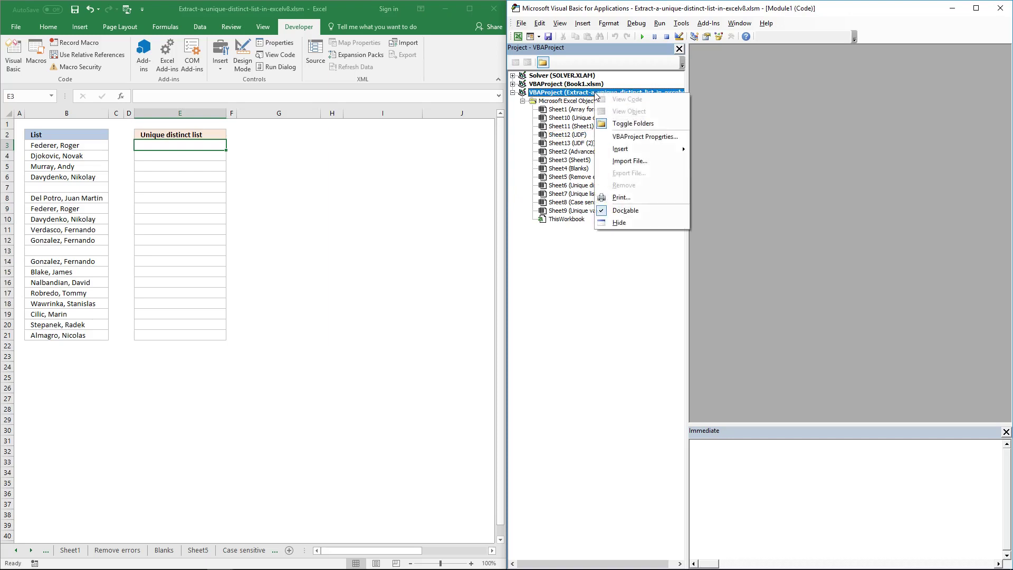
{"action": "mouse_move", "coordinate": [622, 149]}
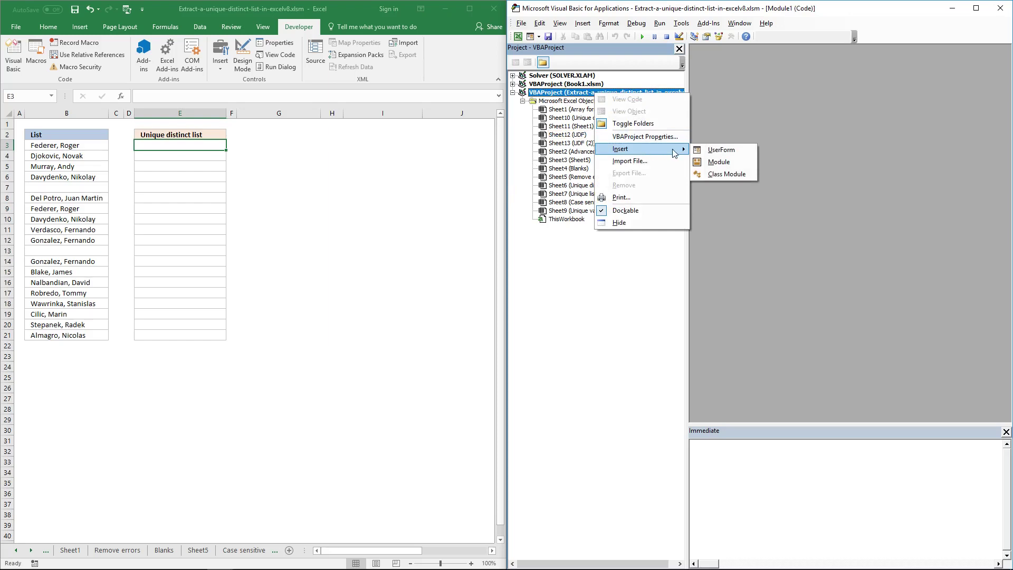
{"action": "left_click", "coordinate": [712, 163]}
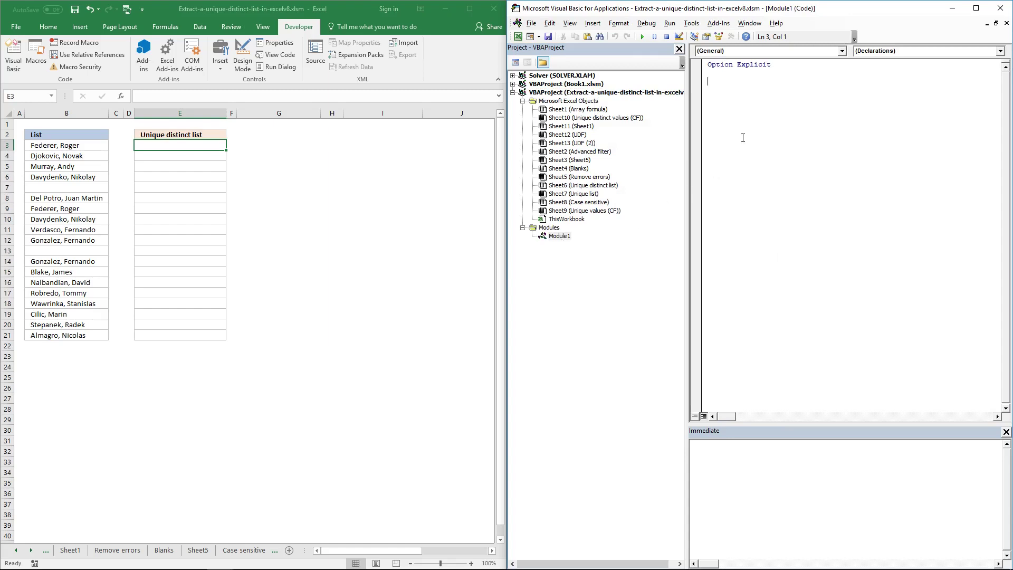
Paste the copied FilterUniqueSort and SelectionSort code into Module1.
{"action": "key", "text": "ctrl+a"}
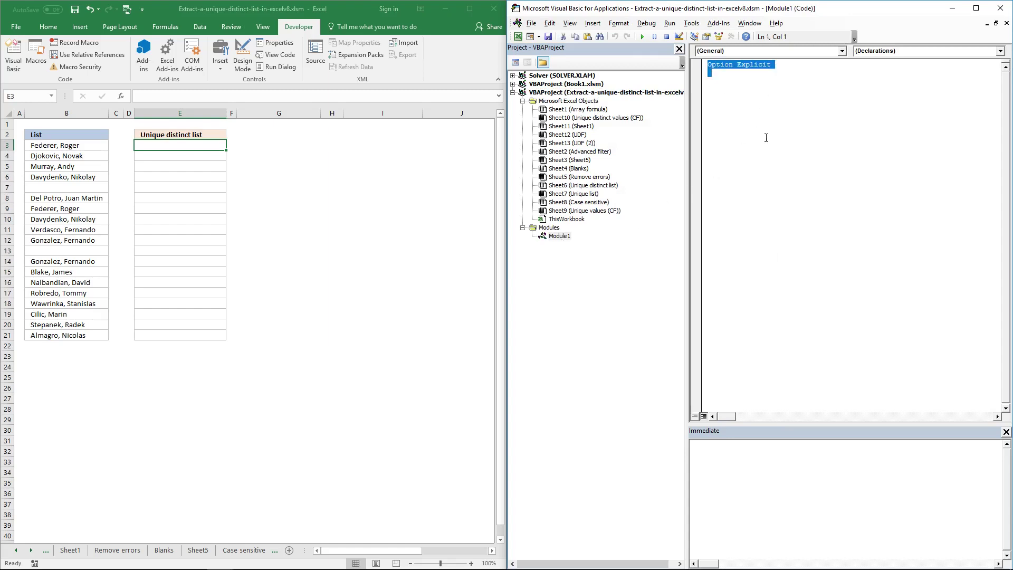
{"action": "key", "text": "ctrl+v"}
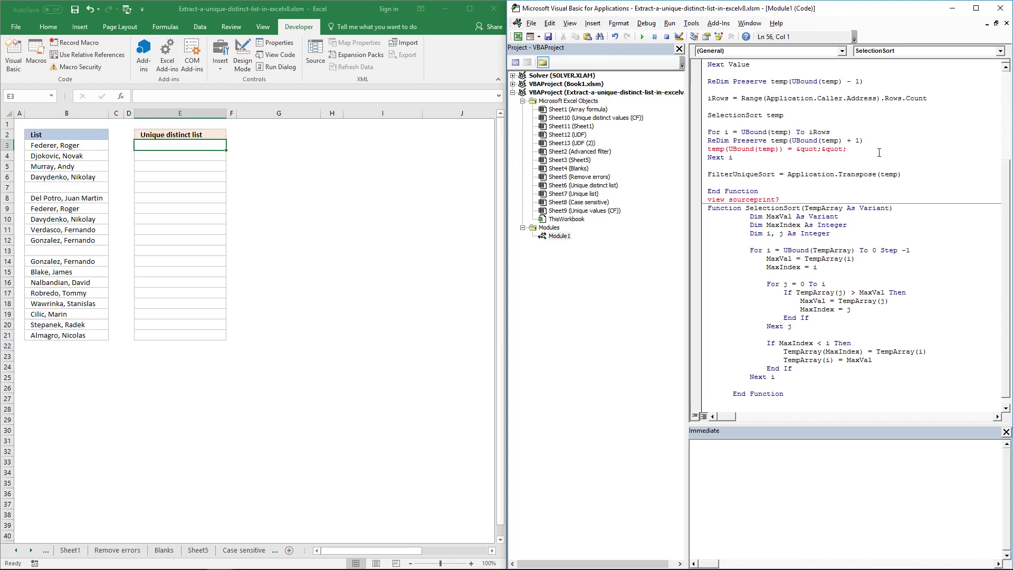
{"action": "scroll", "coordinate": [1011, 152], "scroll_direction": "up", "scroll_amount": 3}
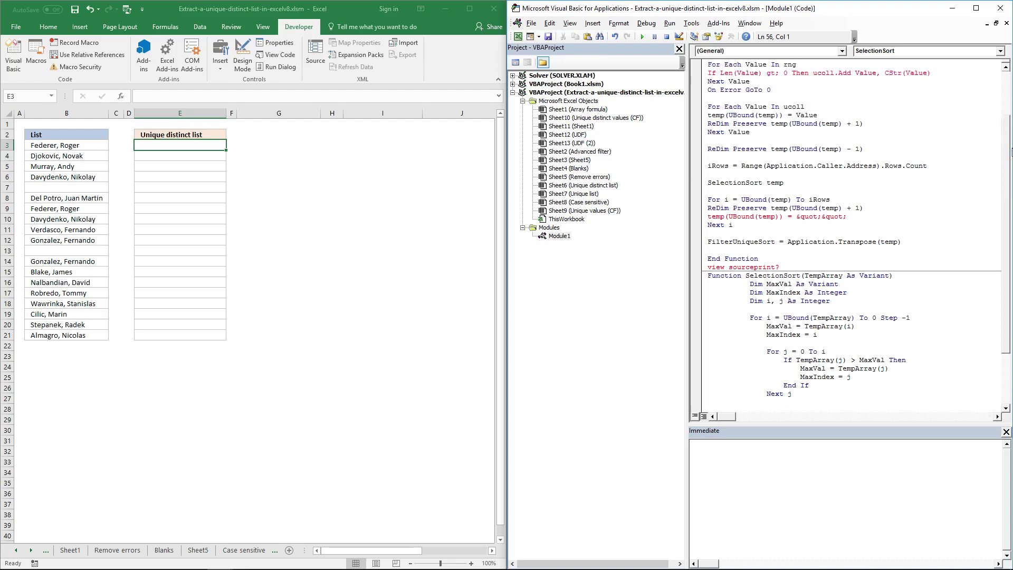
{"action": "scroll", "coordinate": [1012, 152], "scroll_direction": "up", "scroll_amount": 2}
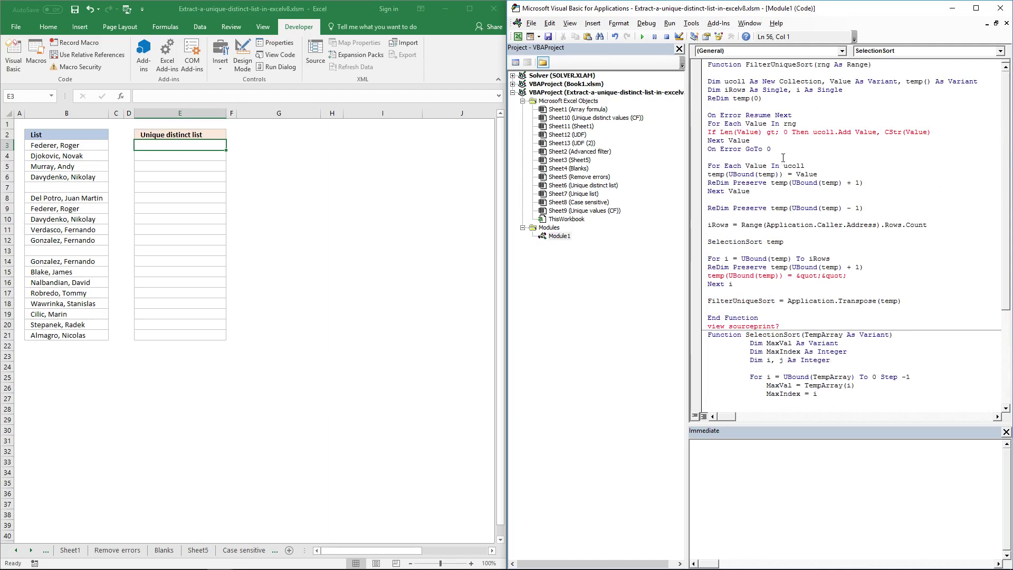
Replace gt; with > and &quot;&quot; with "", and delete the 'view sourceprint?' line.
{"action": "left_click_drag", "start_coordinate": [780, 132], "coordinate": [767, 133]}
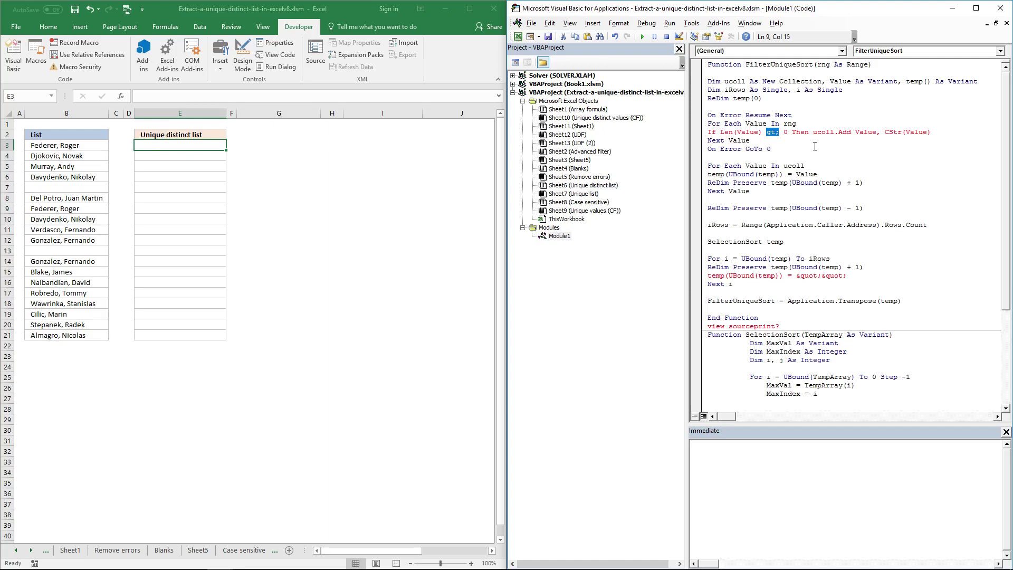
{"action": "type", "text": ">"}
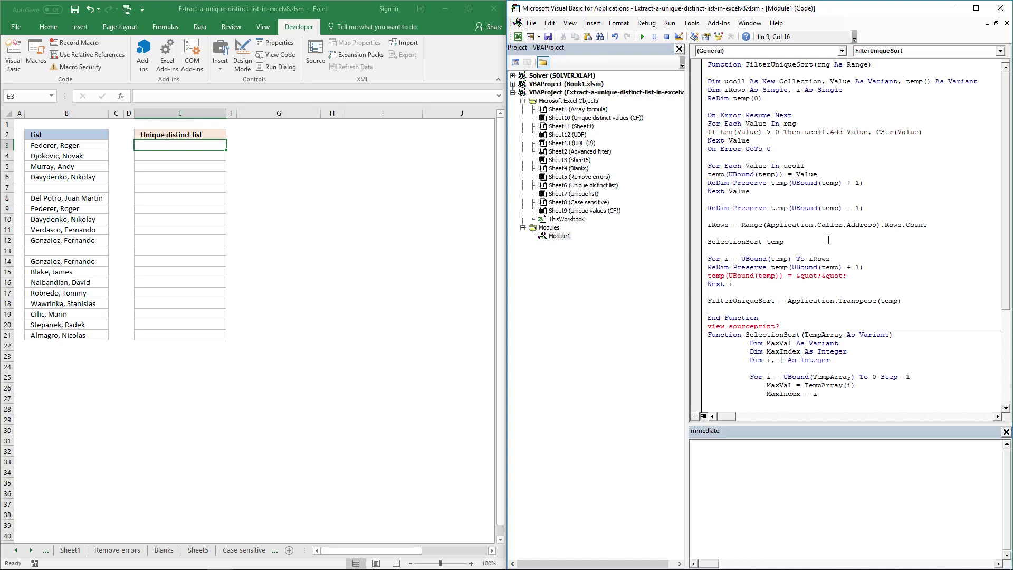
{"action": "left_click_drag", "start_coordinate": [796, 275], "coordinate": [848, 277]}
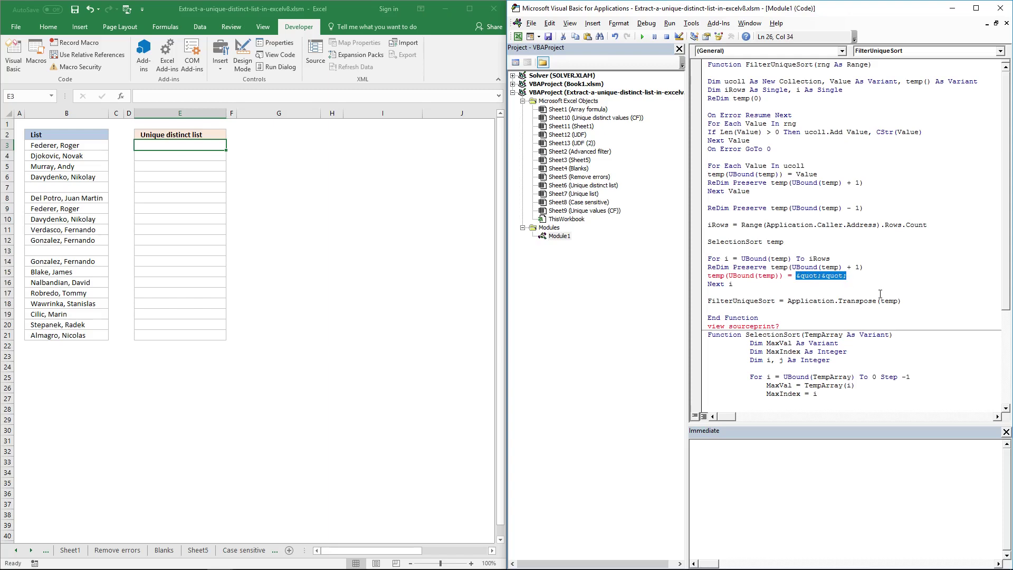
{"action": "type", "text": "\"\""}
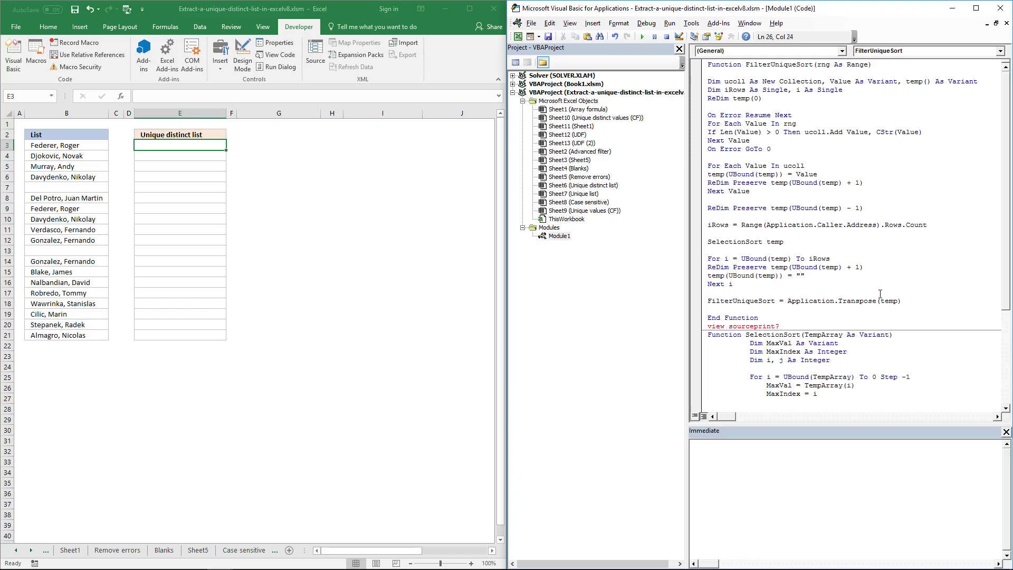
{"action": "left_click_drag", "start_coordinate": [780, 326], "coordinate": [708, 328]}
{"action": "key", "text": "Delete"}
{"action": "scroll", "coordinate": [792, 327], "scroll_direction": "down", "scroll_amount": 3}
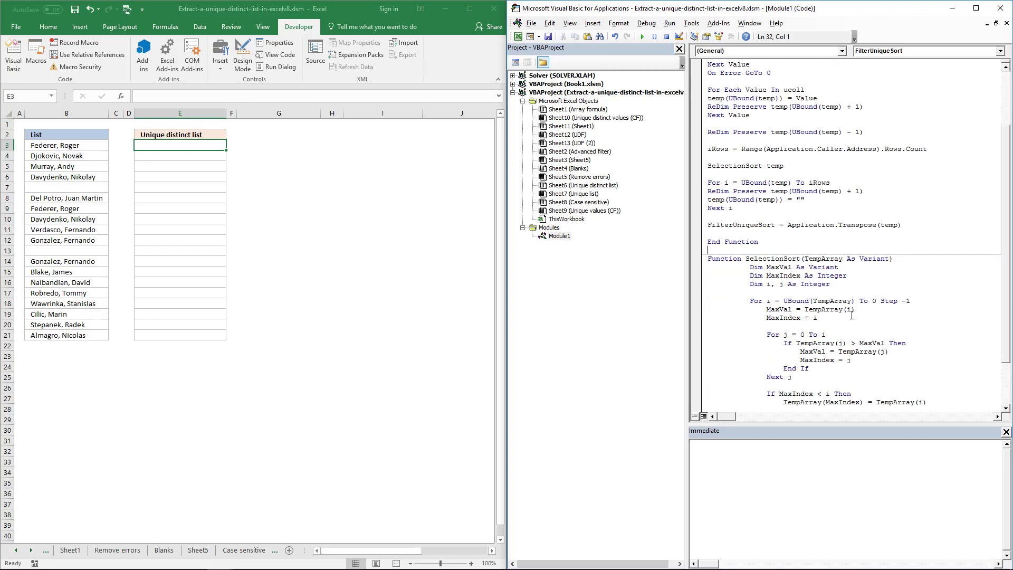
{"action": "scroll", "coordinate": [834, 320], "scroll_direction": "down", "scroll_amount": 1}
{"action": "scroll", "coordinate": [851, 316], "scroll_direction": "down", "scroll_amount": 1}
{"action": "scroll", "coordinate": [852, 315], "scroll_direction": "up", "scroll_amount": 5}
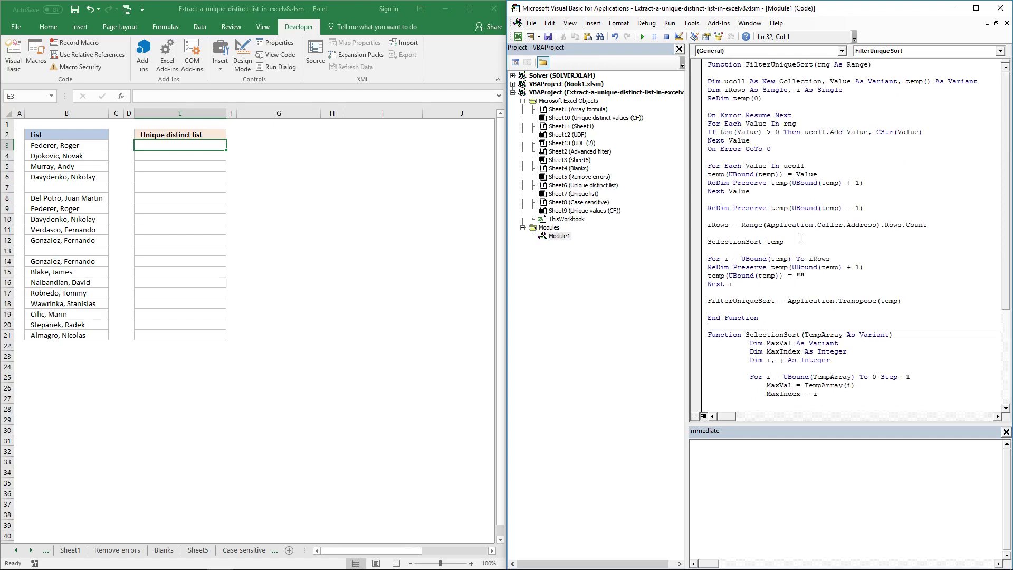
Enter =FilterUniqueSort(B3:B21) in cell E3 as an array formula.
{"action": "double_click", "coordinate": [803, 65]}
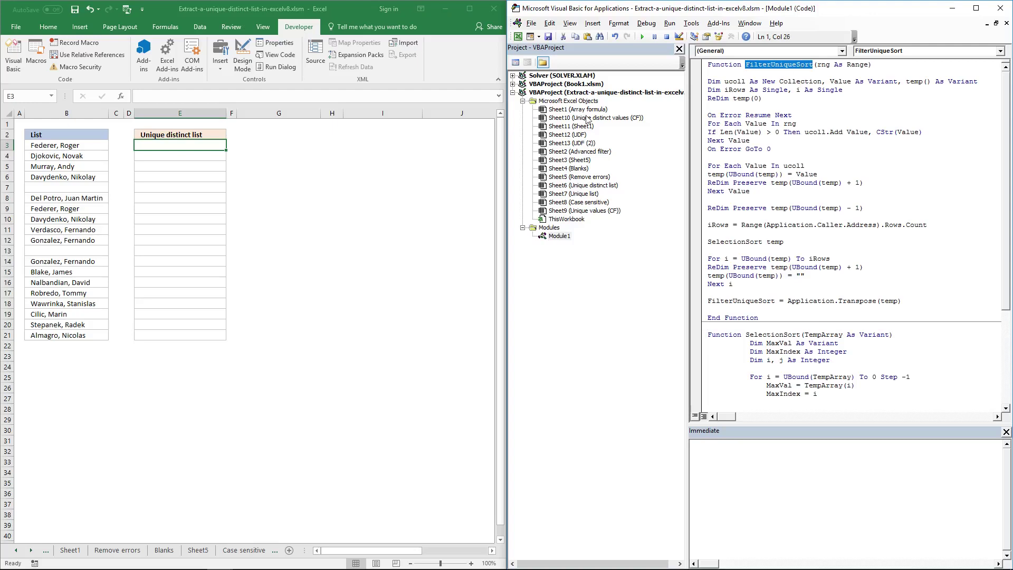
{"action": "left_click", "coordinate": [211, 144]}
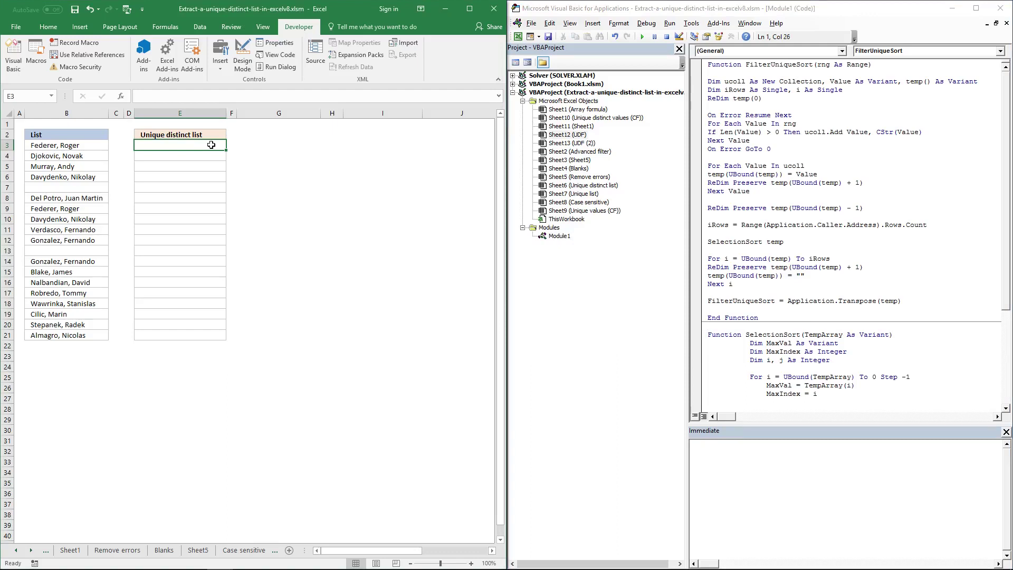
{"action": "double_click", "coordinate": [212, 145]}
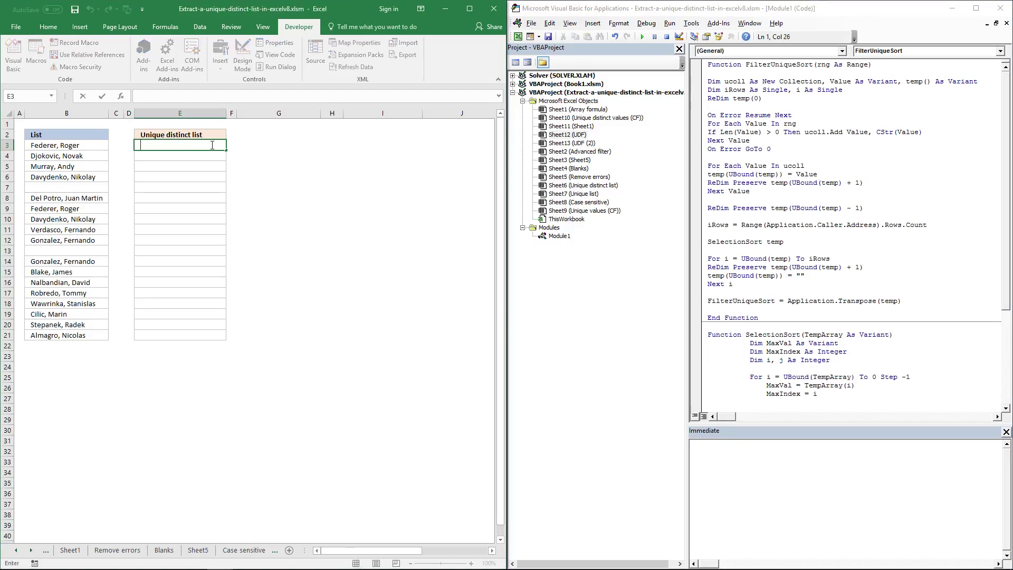
{"action": "type", "text": "="}
{"action": "type", "text": "FilterUniqueSort"}
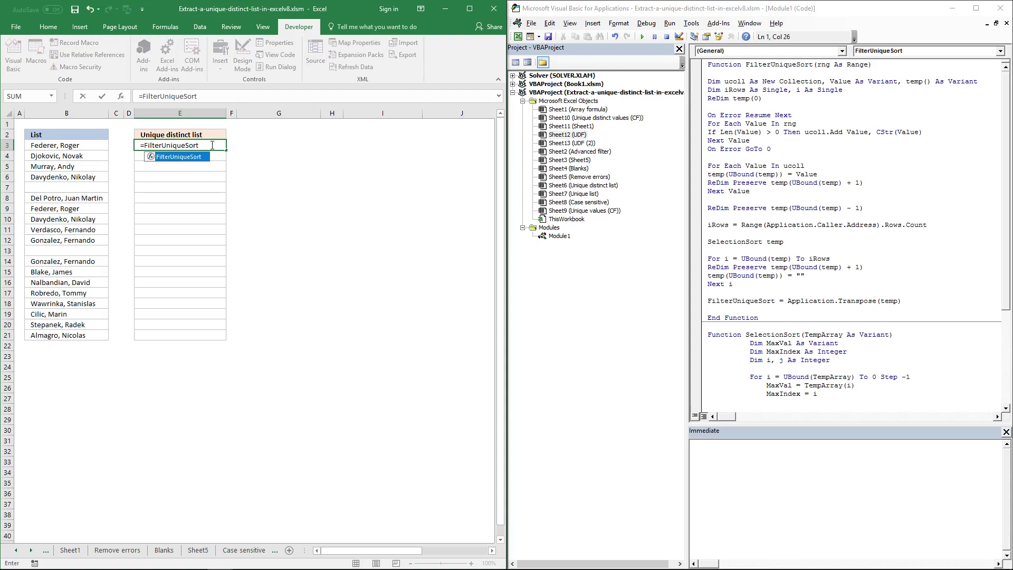
{"action": "type", "text": "("}
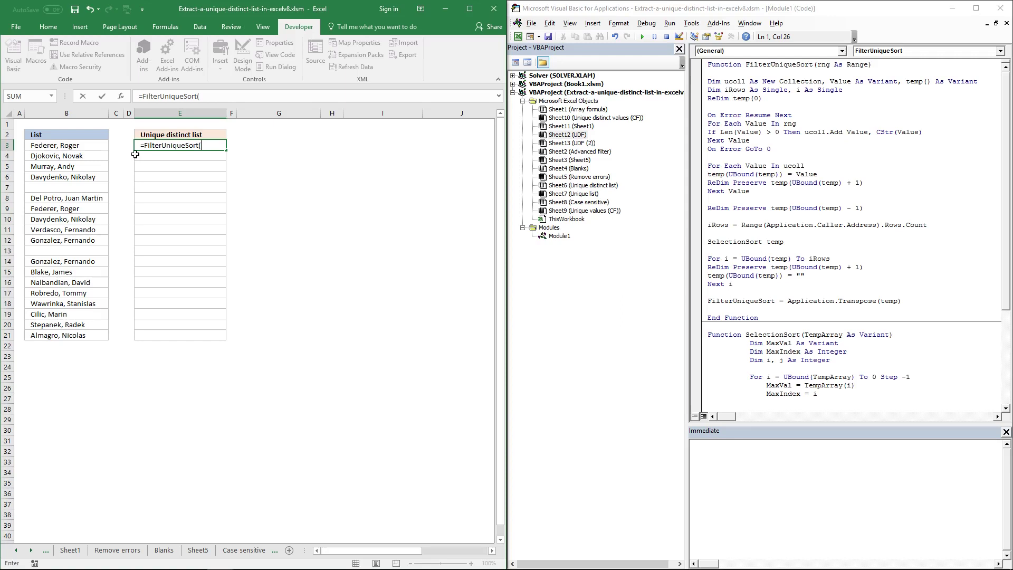
{"action": "left_click", "coordinate": [85, 147]}
{"action": "left_click_drag", "start_coordinate": [85, 146], "coordinate": [59, 336]}
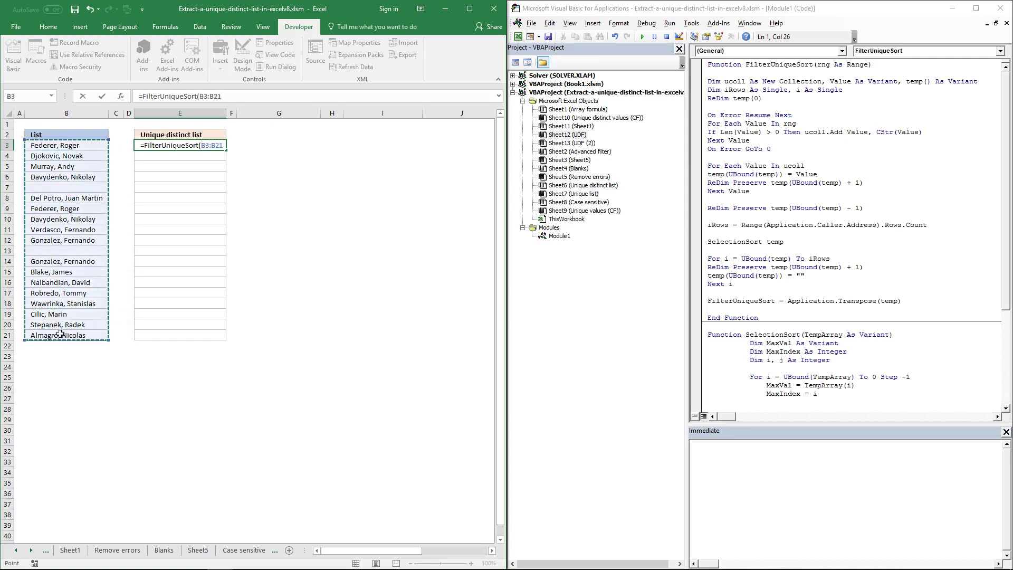
{"action": "type", "text": ")"}
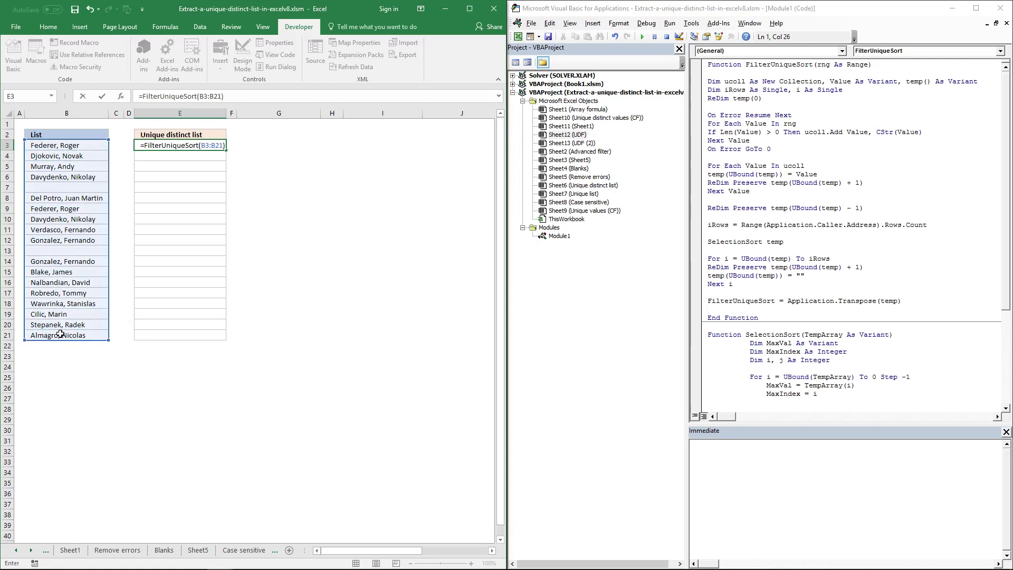
{"action": "key", "text": "ctrl+shift+Return"}
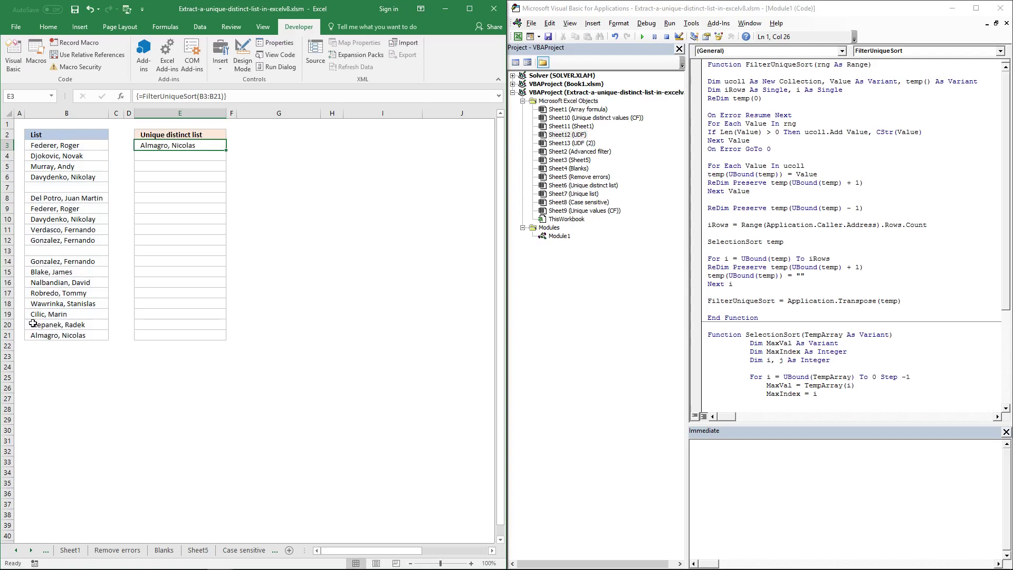
Re-enter the array formula across E3:E21 to list all unique sorted names.
{"action": "left_click_drag", "start_coordinate": [149, 147], "coordinate": [163, 336]}
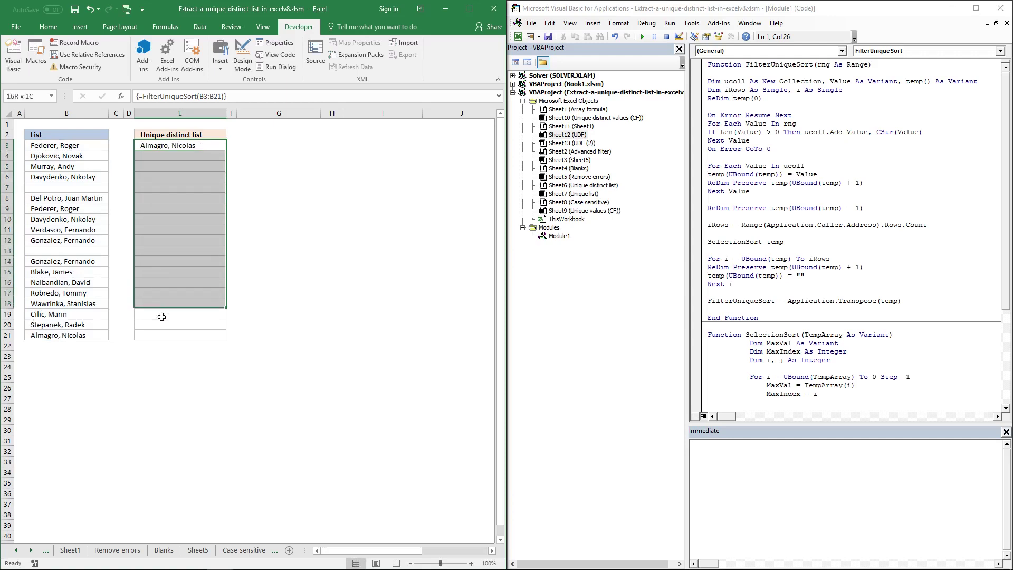
{"action": "left_click", "coordinate": [241, 100]}
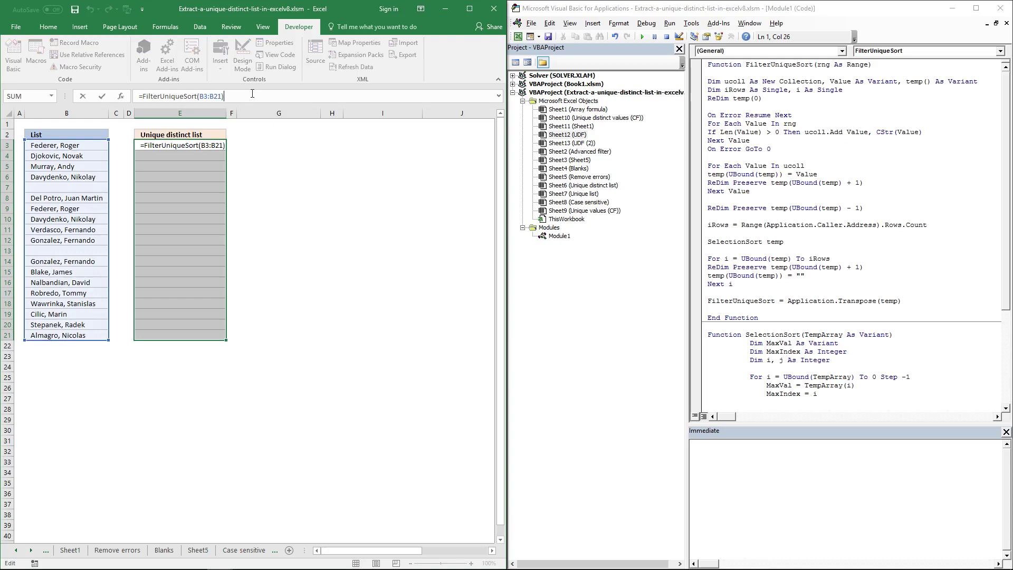
{"action": "key", "text": "ctrl+shift+Return"}
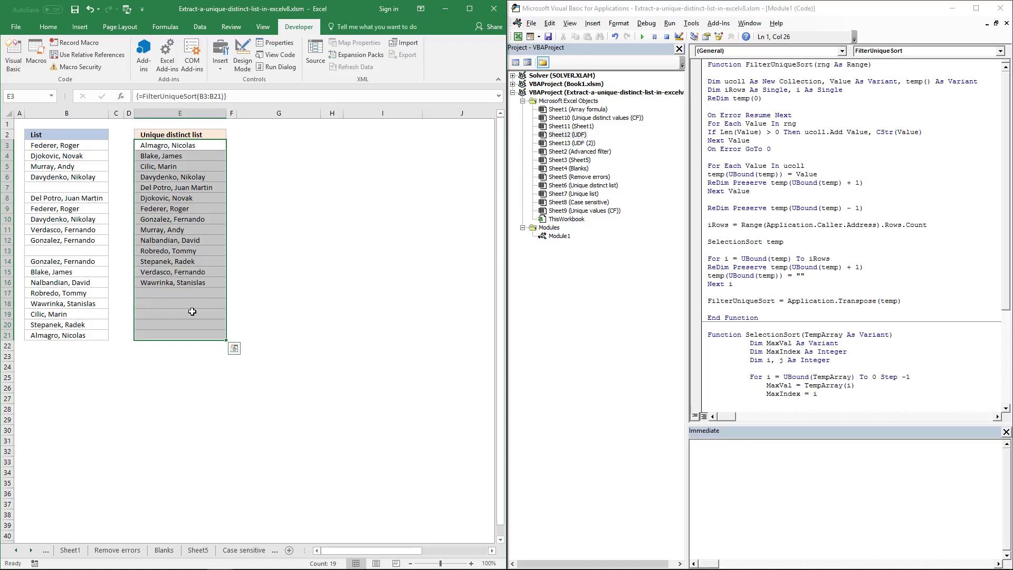
On sheet UDF (2), enter =FilterUniqueSort(B3:E7) in B10 as an array formula.
{"action": "key", "text": "ctrl+Page_Down"}
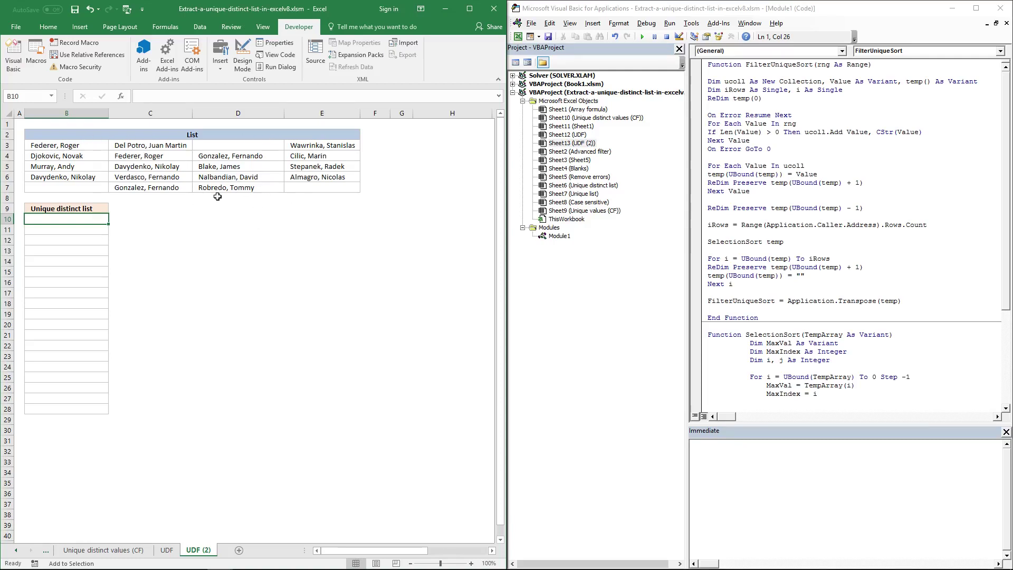
{"action": "type", "text": "="}
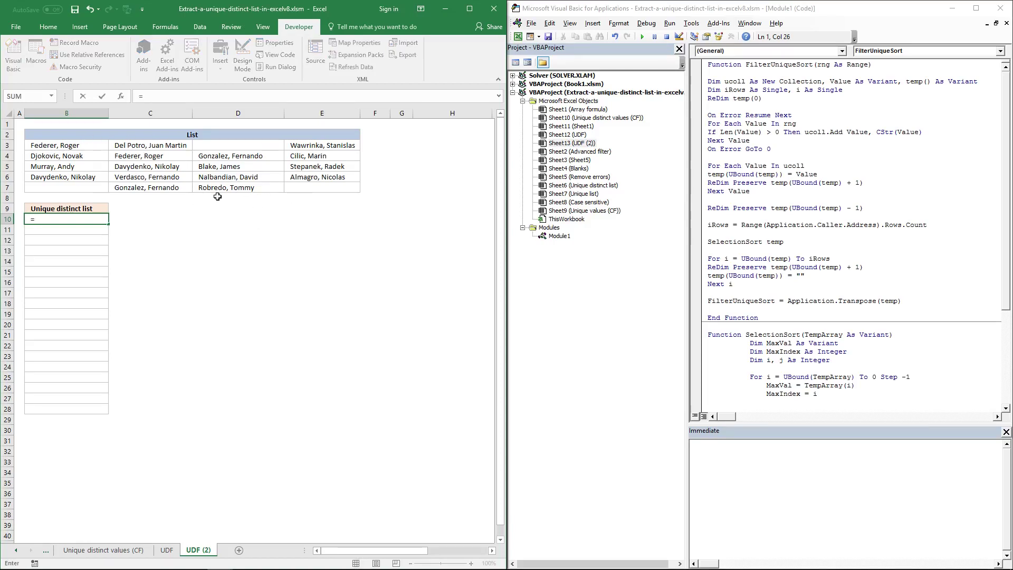
{"action": "type", "text": "FilterUniqueSort"}
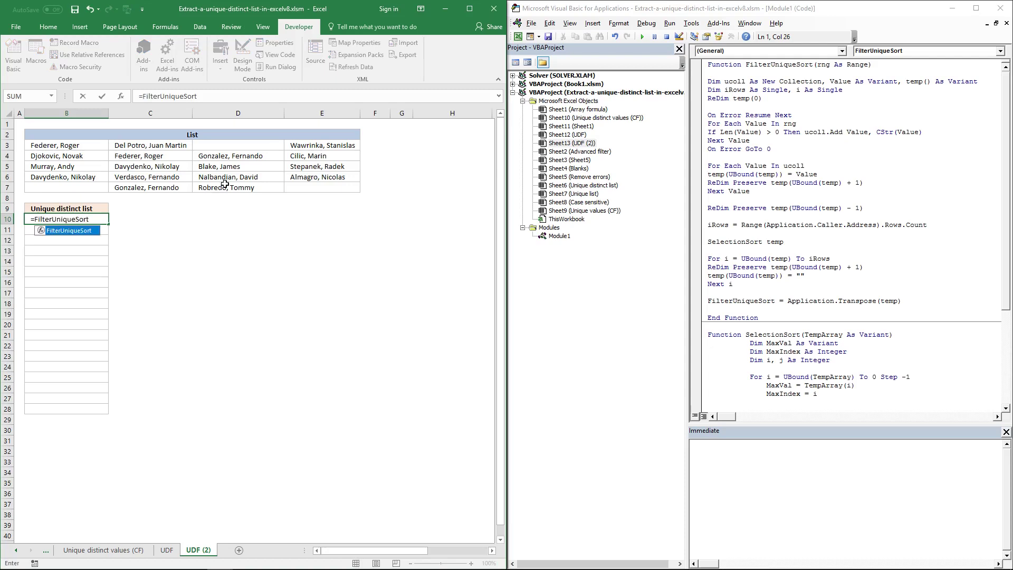
{"action": "type", "text": "("}
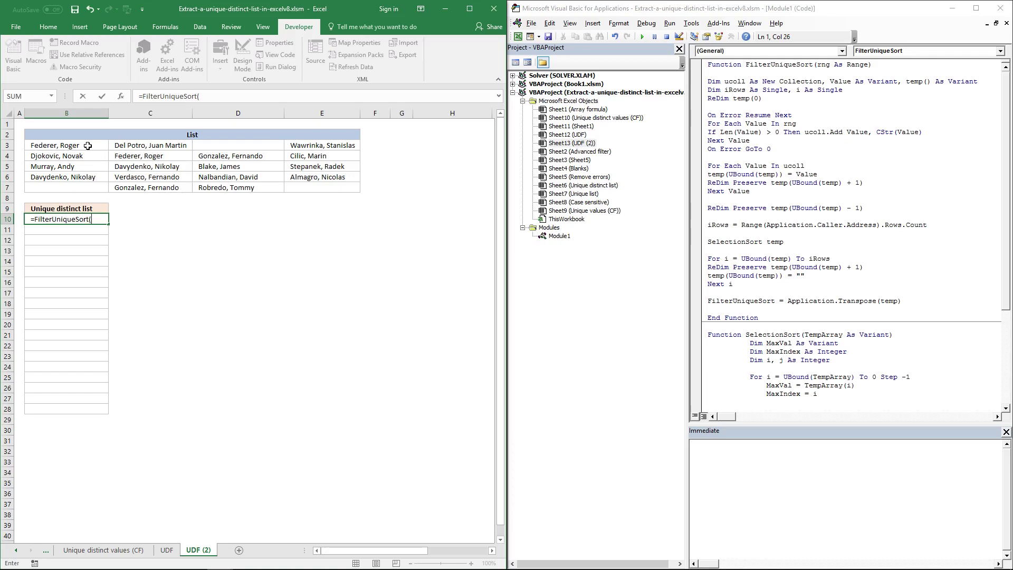
{"action": "left_click_drag", "start_coordinate": [88, 146], "coordinate": [311, 183]}
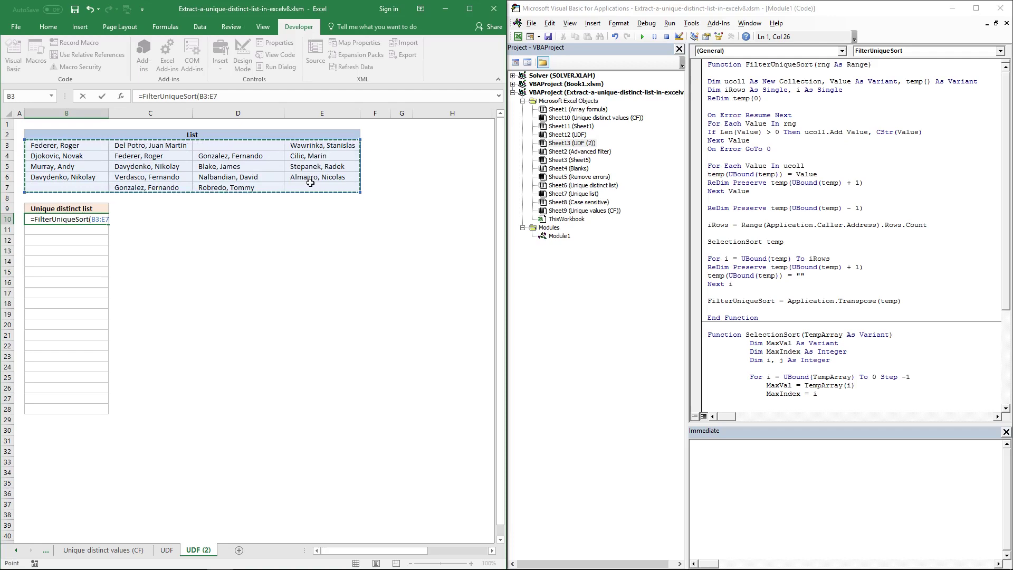
{"action": "type", "text": ")"}
{"action": "key", "text": "ctrl+shift+Return"}
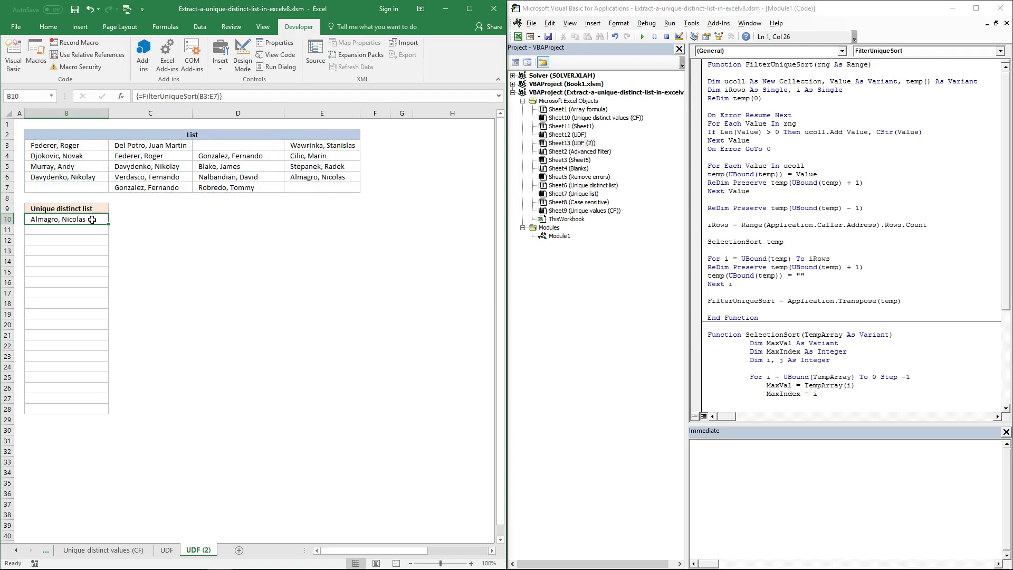
Re-enter the array formula across B10:B28 to list the sorted unique names.
{"action": "left_click_drag", "start_coordinate": [92, 219], "coordinate": [86, 410]}
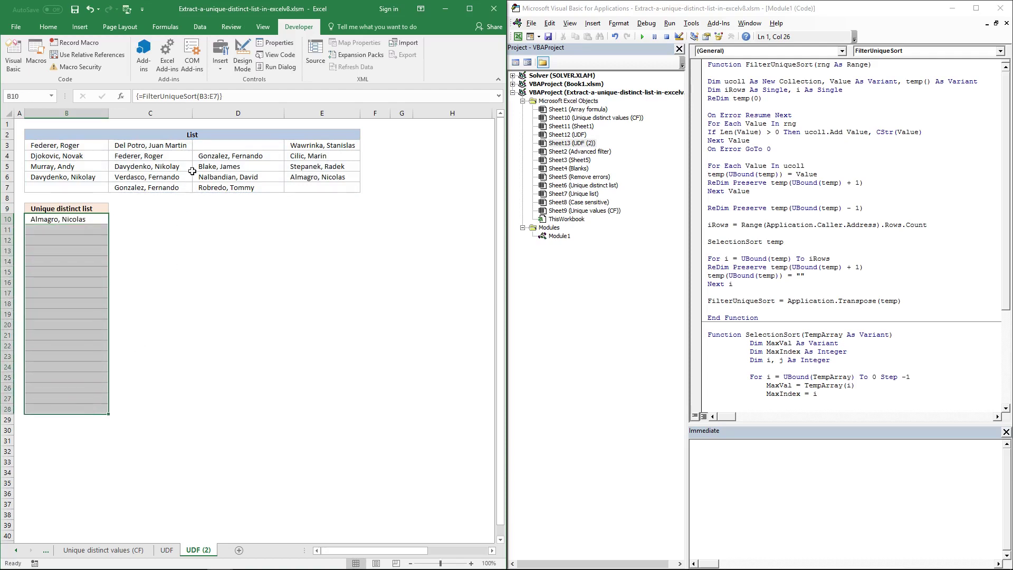
{"action": "left_click", "coordinate": [235, 97]}
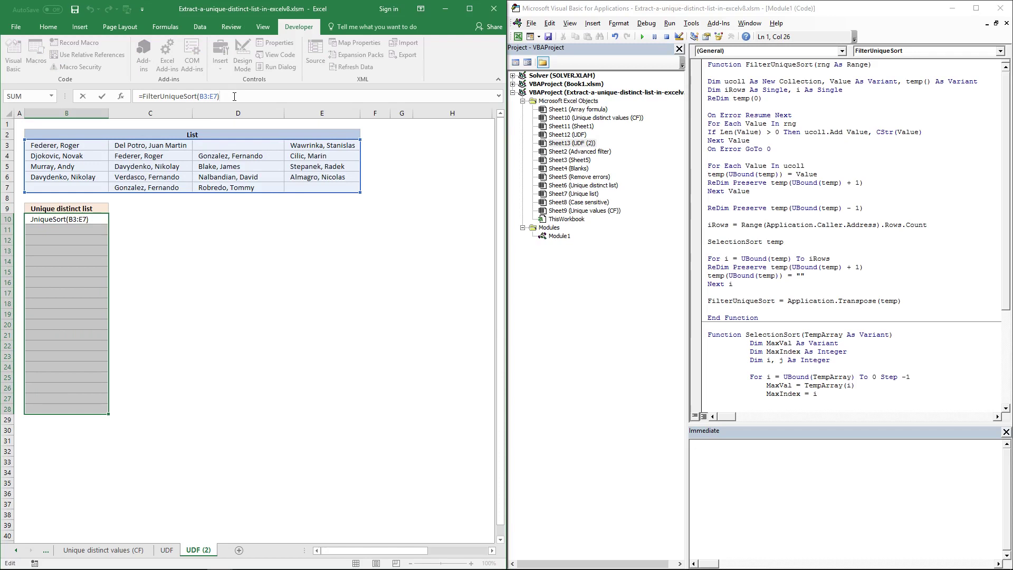
{"action": "key", "text": "ctrl+shift+Return"}
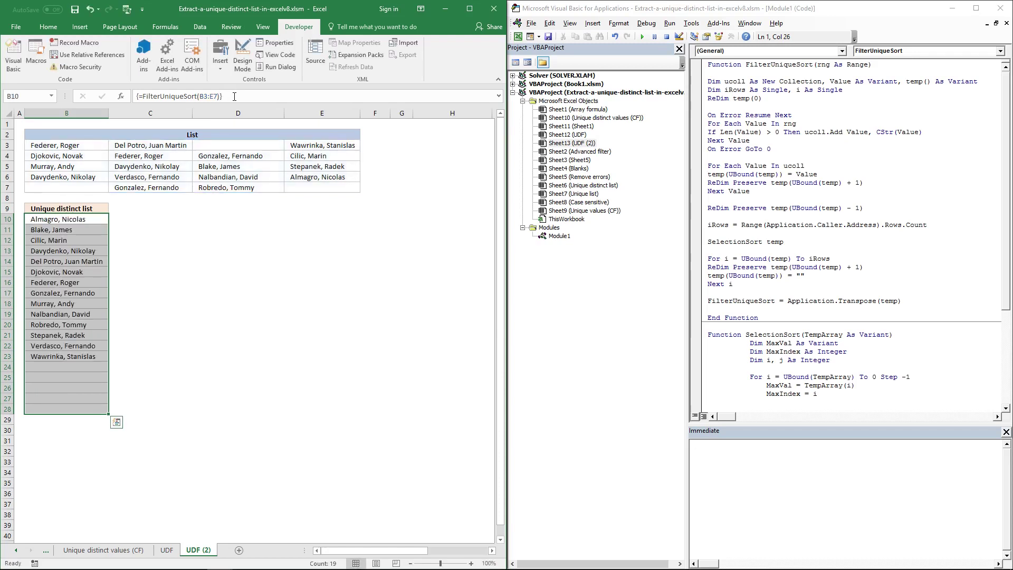